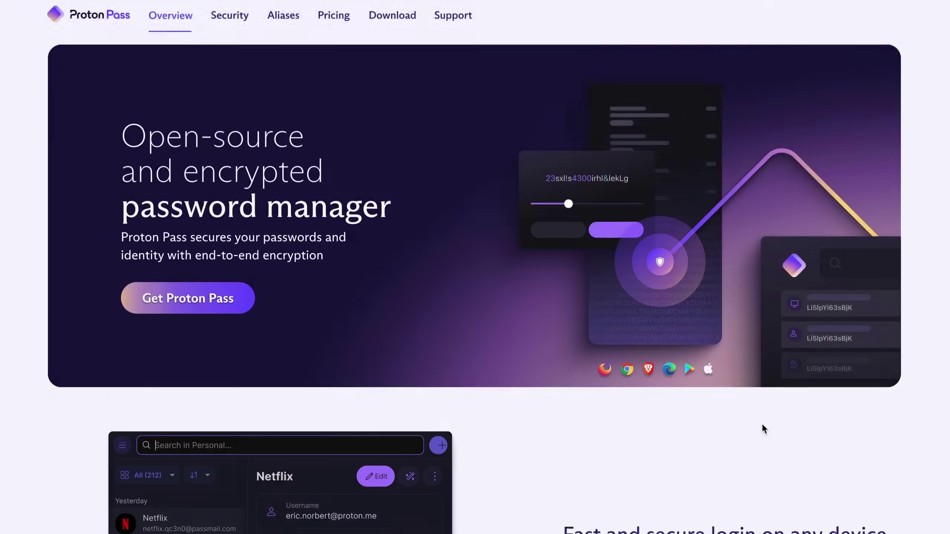
pyautogui.scroll(-5, 762, 424)
pyautogui.scroll(-5, 762, 424)
pyautogui.scroll(-3, 762, 423)
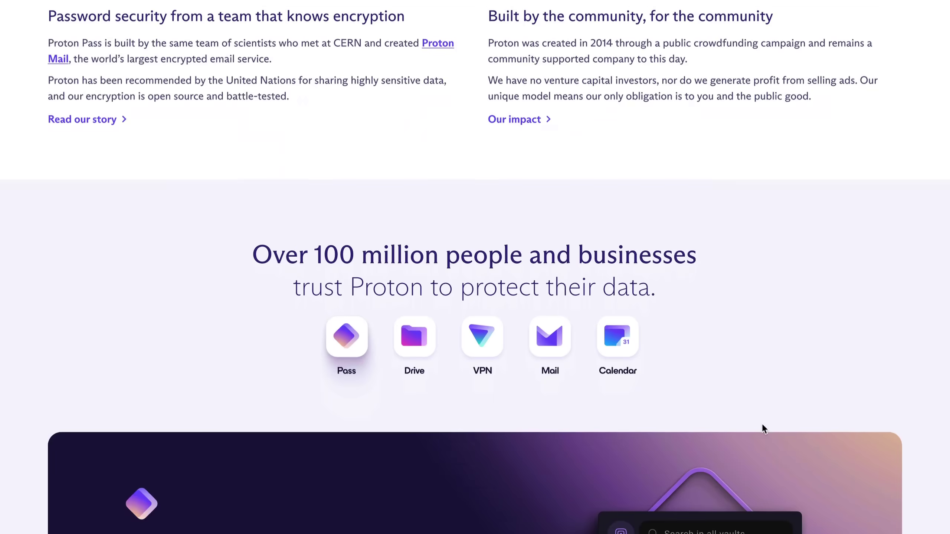
pyautogui.scroll(-4, 762, 423)
pyautogui.scroll(-5, 762, 423)
pyautogui.scroll(-2, 762, 424)
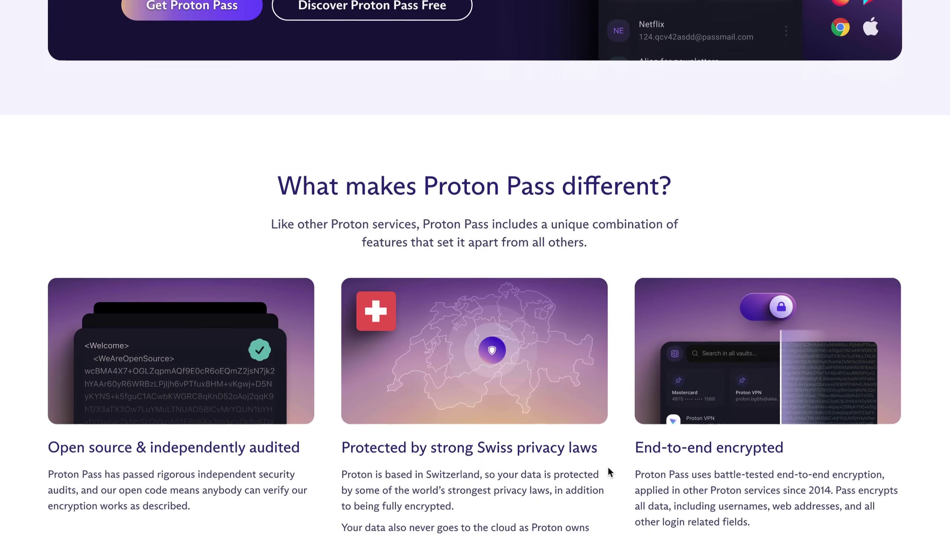
pyautogui.scroll(-2, 608, 467)
pyautogui.scroll(-2, 607, 467)
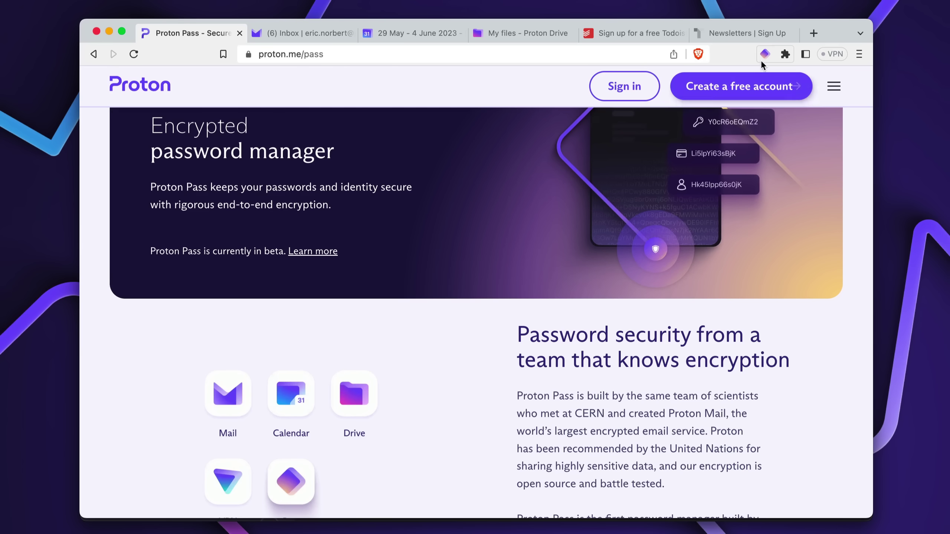
# Open a new Proton Pass login form, prefilled with proton.me, from the extension's item list.
pyautogui.click(765, 54)
pyautogui.click(759, 79)
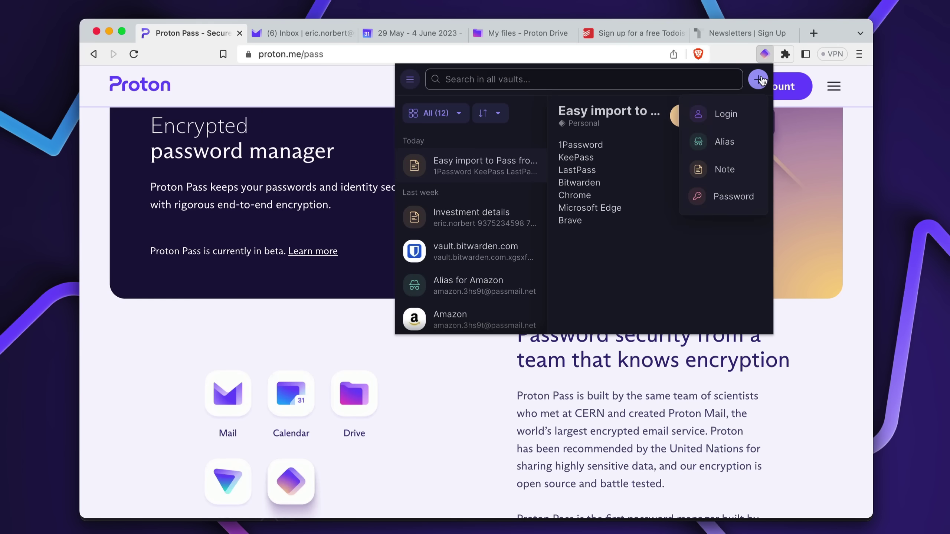
pyautogui.click(748, 114)
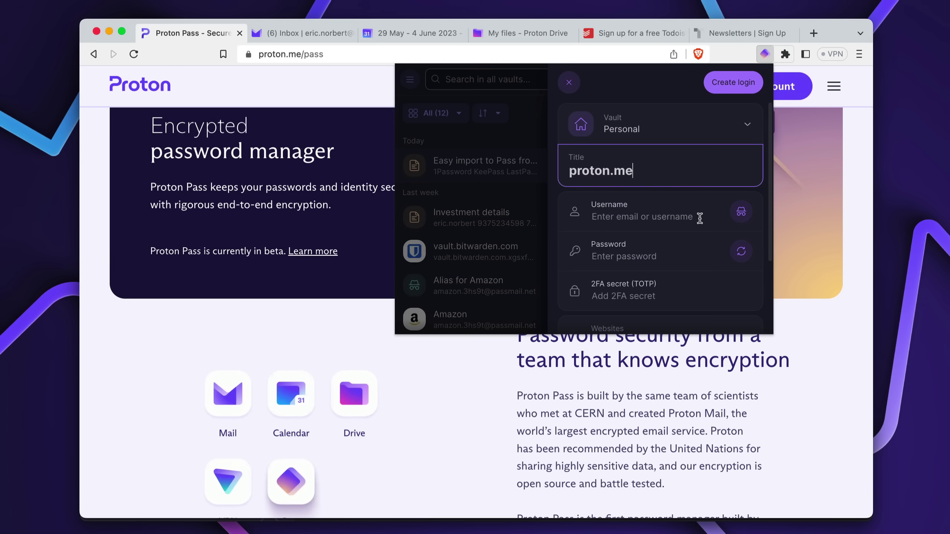
pyautogui.scroll(-3, 701, 217)
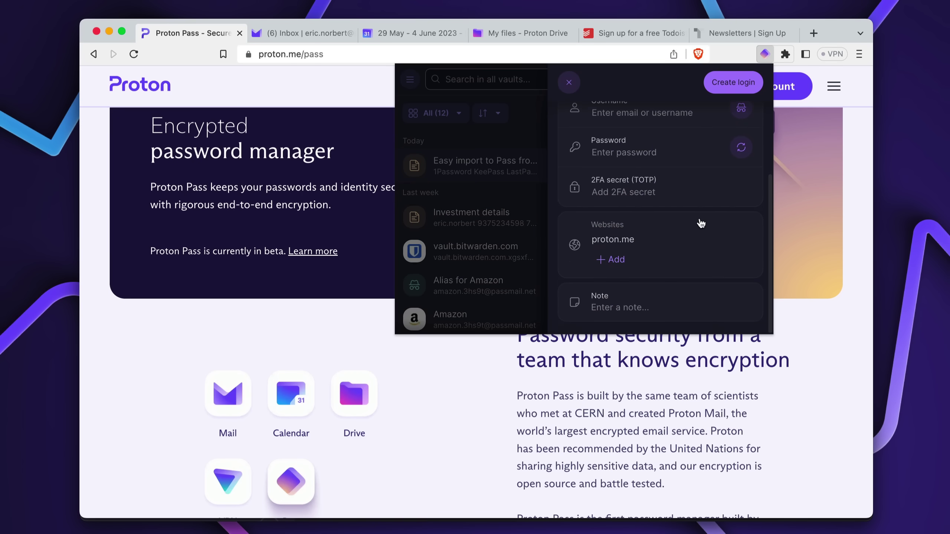
pyautogui.scroll(3, 700, 222)
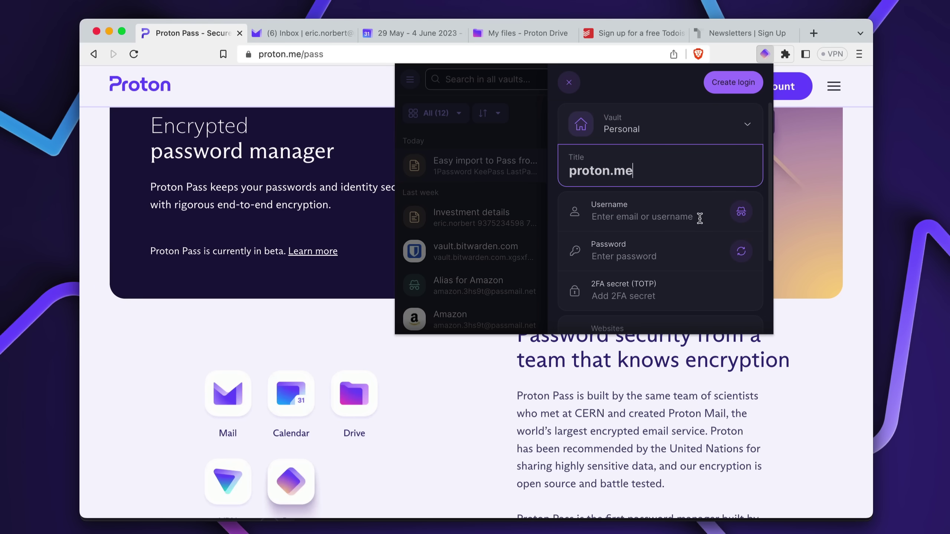
pyautogui.click(649, 65)
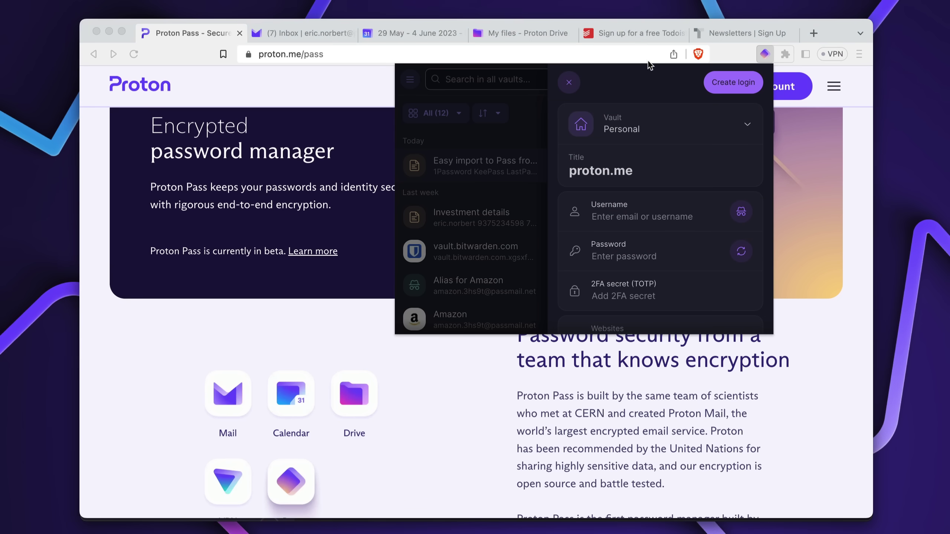
# Register on Todoist with a generated passmail alias and the suggested secure password.
pyautogui.click(634, 33)
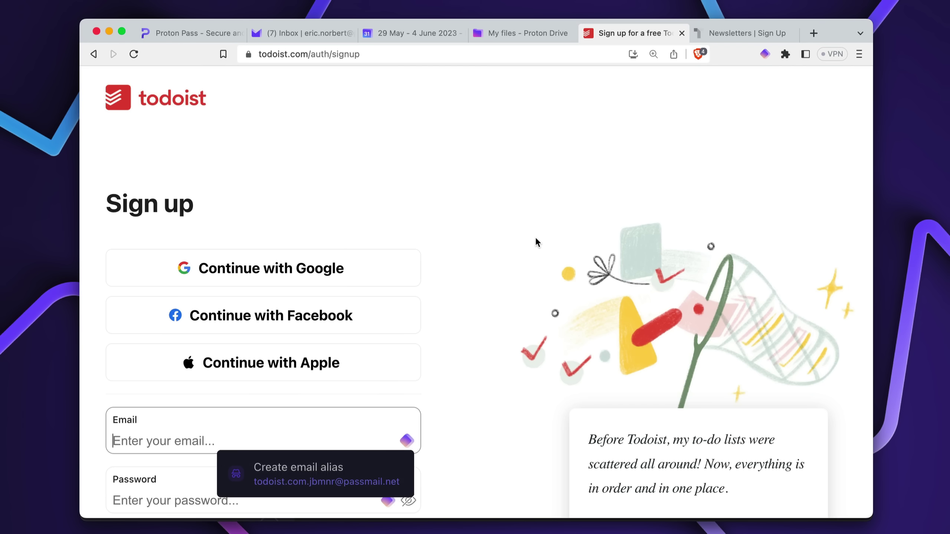
pyautogui.scroll(-2, 536, 237)
pyautogui.scroll(-2, 536, 237)
pyautogui.click(316, 336)
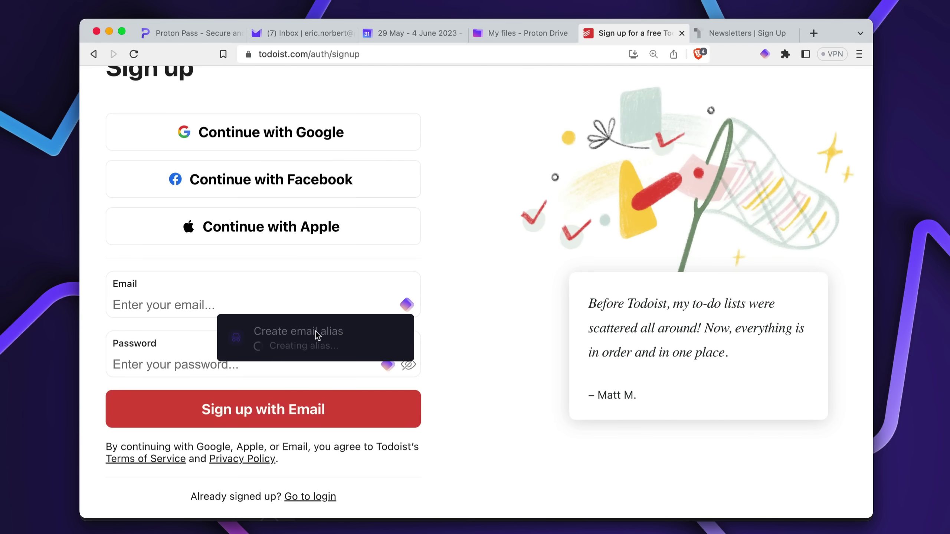
pyautogui.click(384, 363)
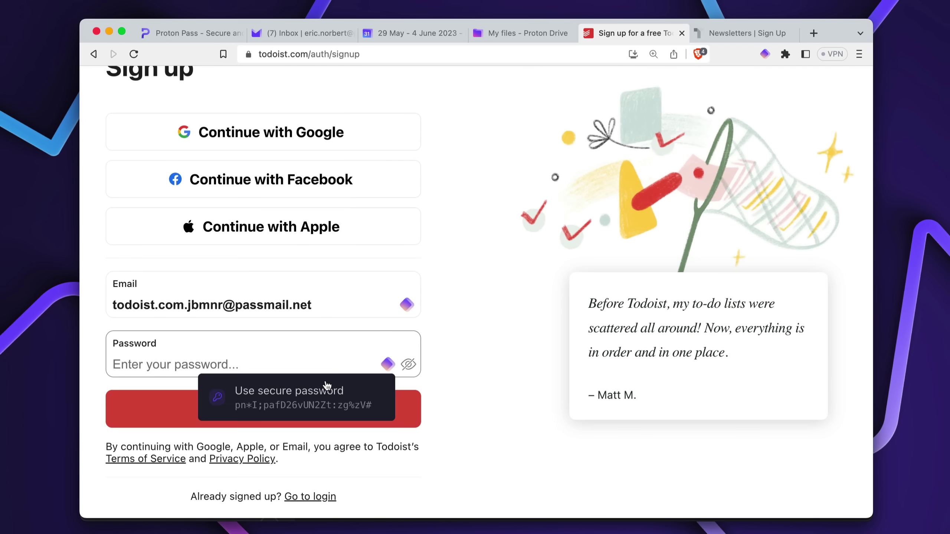
pyautogui.click(325, 392)
pyautogui.click(287, 410)
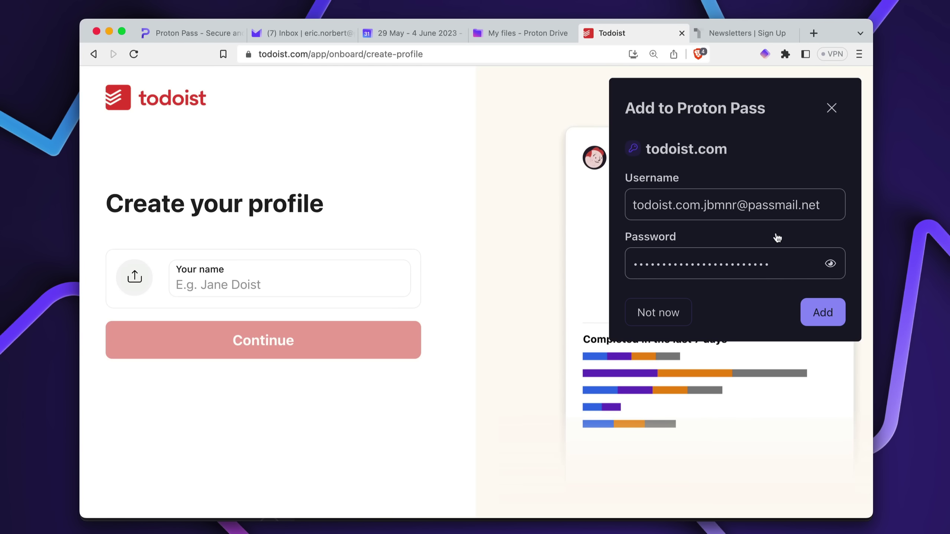
# Save the Todoist login to Proton Pass and turn on two-factor authentication in account settings.
pyautogui.click(822, 315)
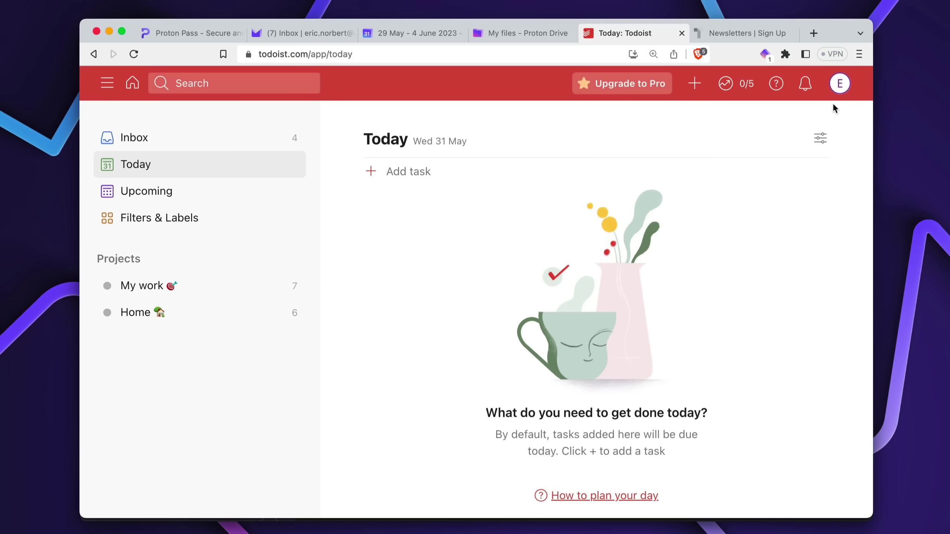
pyautogui.click(839, 83)
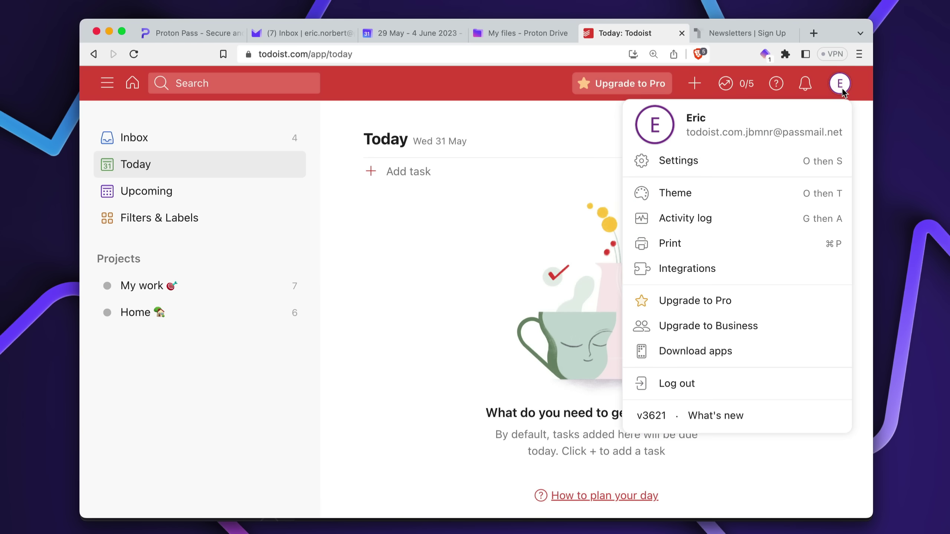
pyautogui.click(679, 160)
pyautogui.scroll(-1, 635, 326)
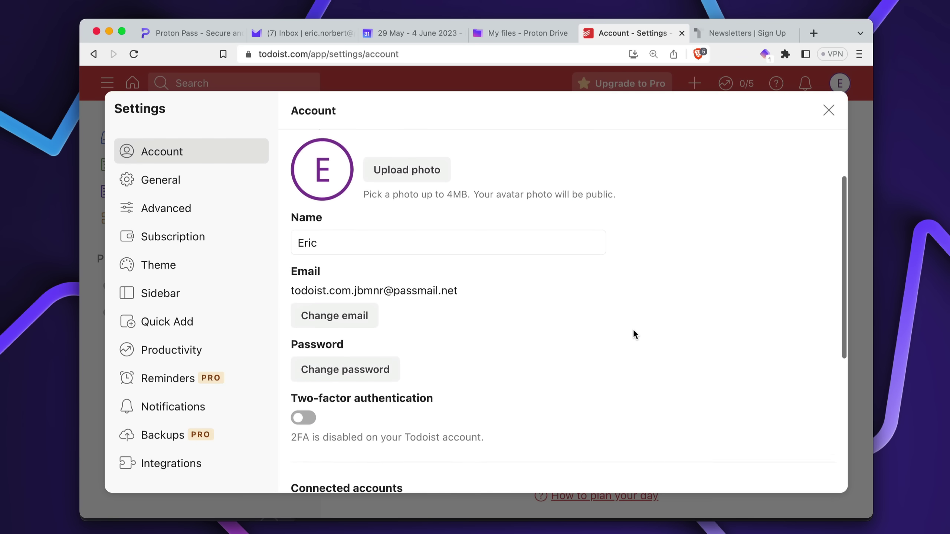
pyautogui.click(302, 418)
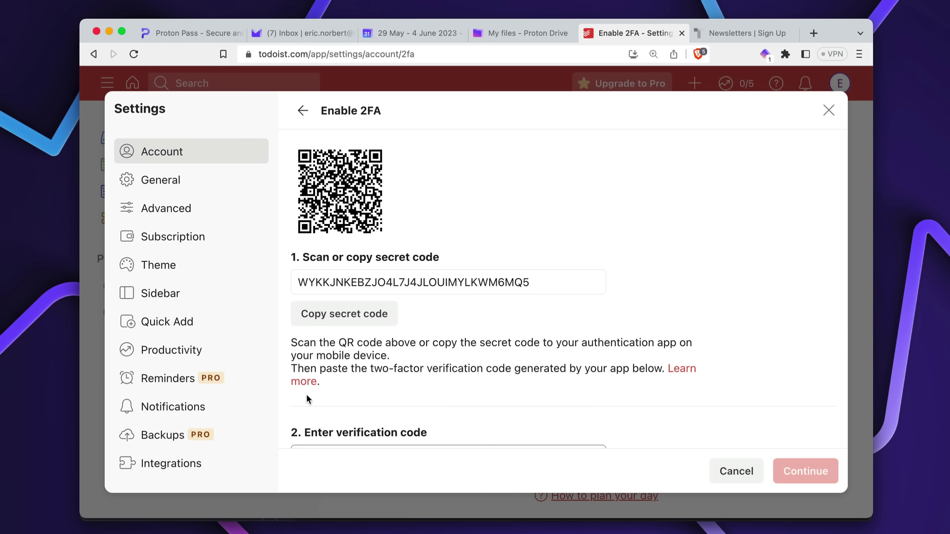
# Copy the two-factor secret into the todoist.com login's 2FA field and save it.
pyautogui.click(344, 313)
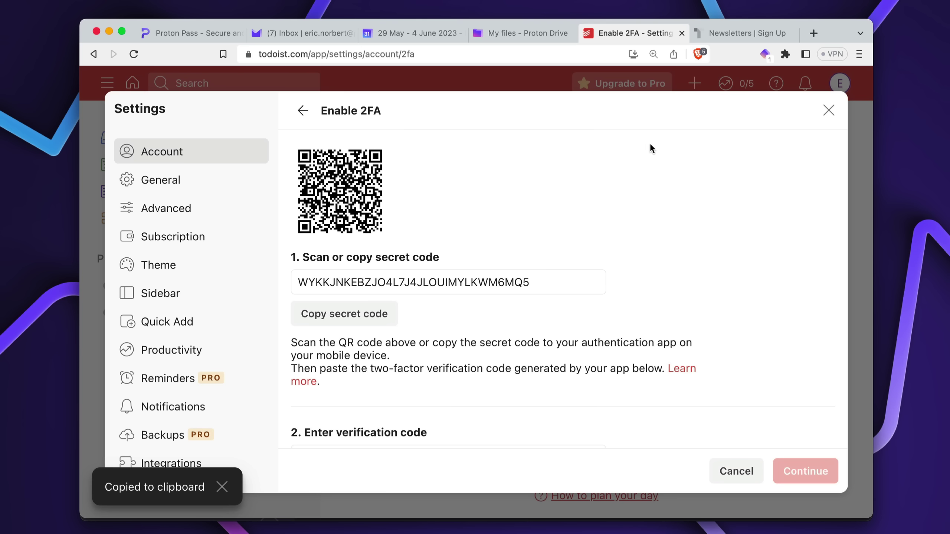
pyautogui.click(763, 56)
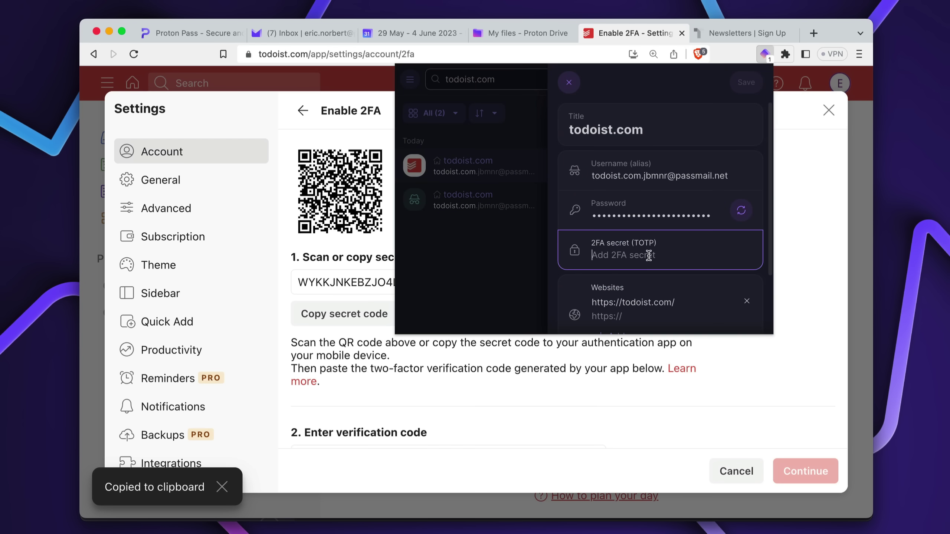
pyautogui.press('super+v')
pyautogui.click(747, 83)
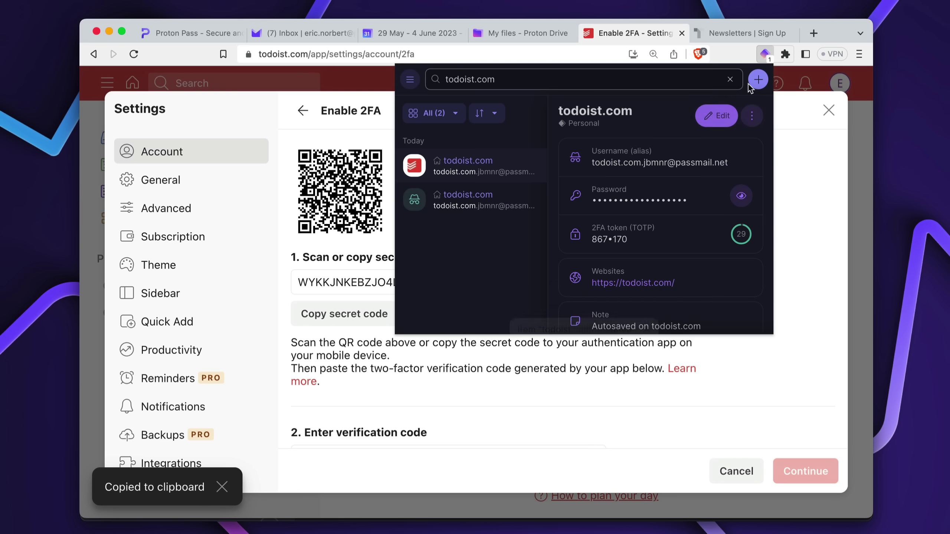
# Enter the current 2FA token from Proton Pass as Todoist's verification code.
pyautogui.click(656, 234)
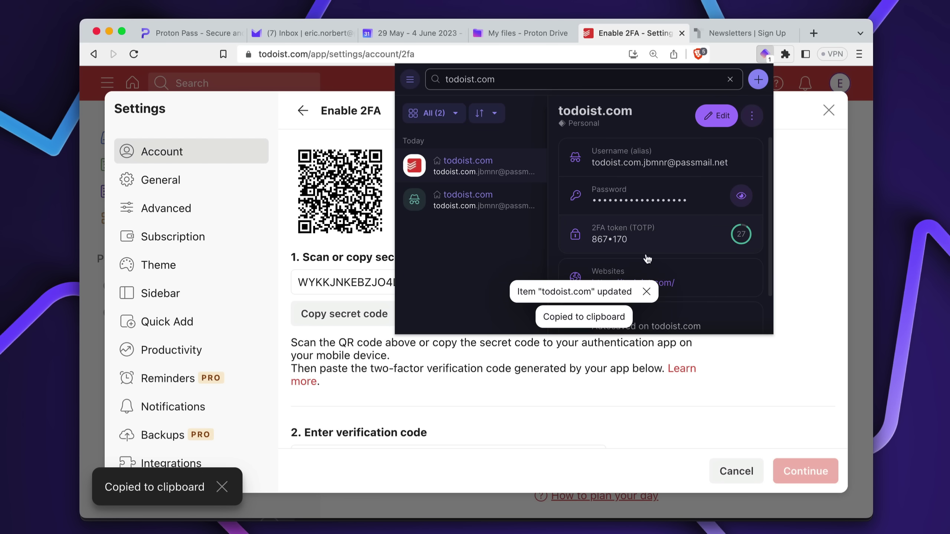
pyautogui.click(551, 389)
pyautogui.scroll(-1, 551, 389)
pyautogui.click(538, 421)
pyautogui.press('super+v')
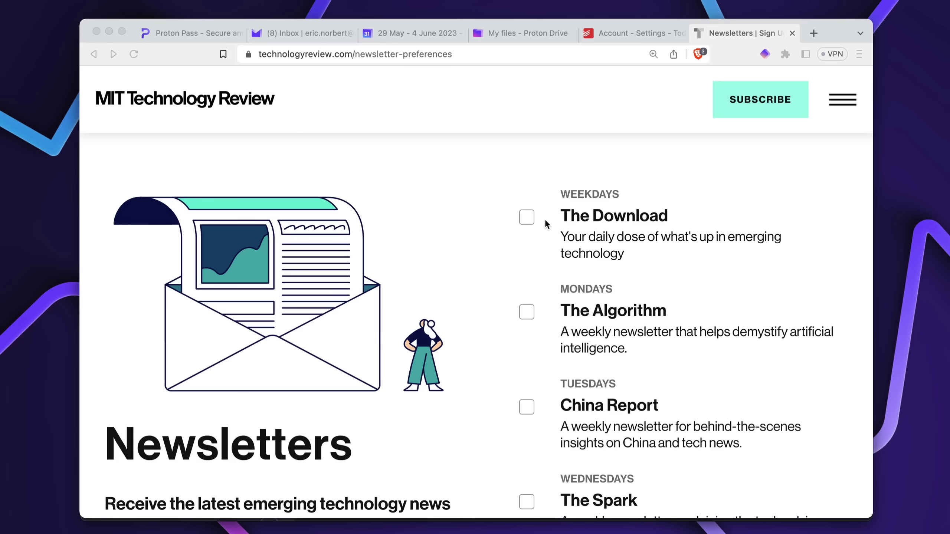
# Tick The Download, The Algorithm, The Technocrat and Weekend Reads, then sign up with a generated passmail alias.
pyautogui.click(526, 217)
pyautogui.click(526, 312)
pyautogui.scroll(-1, 541, 342)
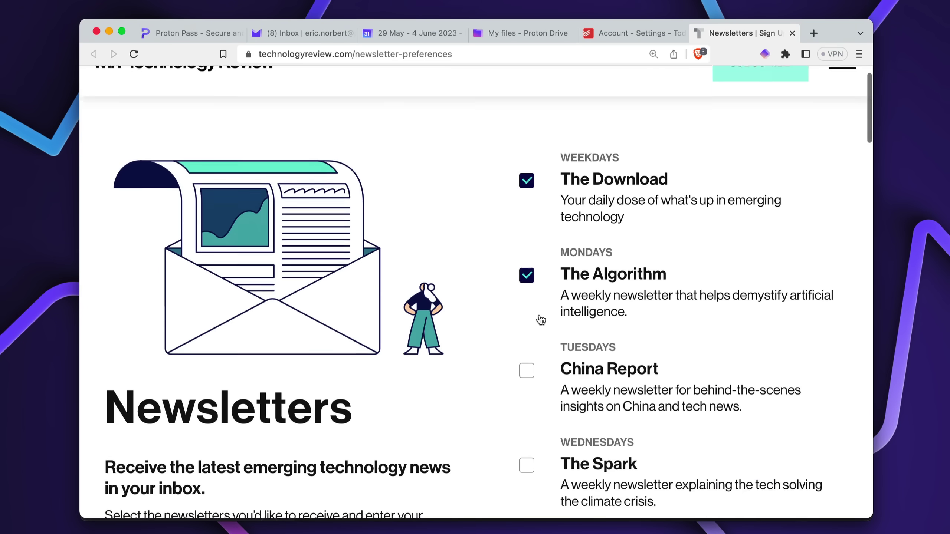
pyautogui.scroll(-5, 707, 321)
pyautogui.scroll(-3, 706, 322)
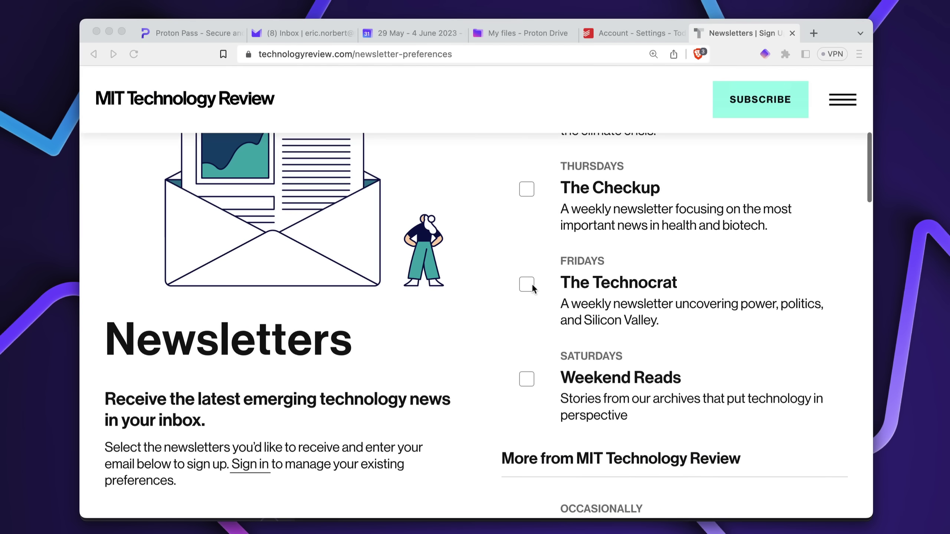
pyautogui.click(526, 283)
pyautogui.scroll(-2, 529, 288)
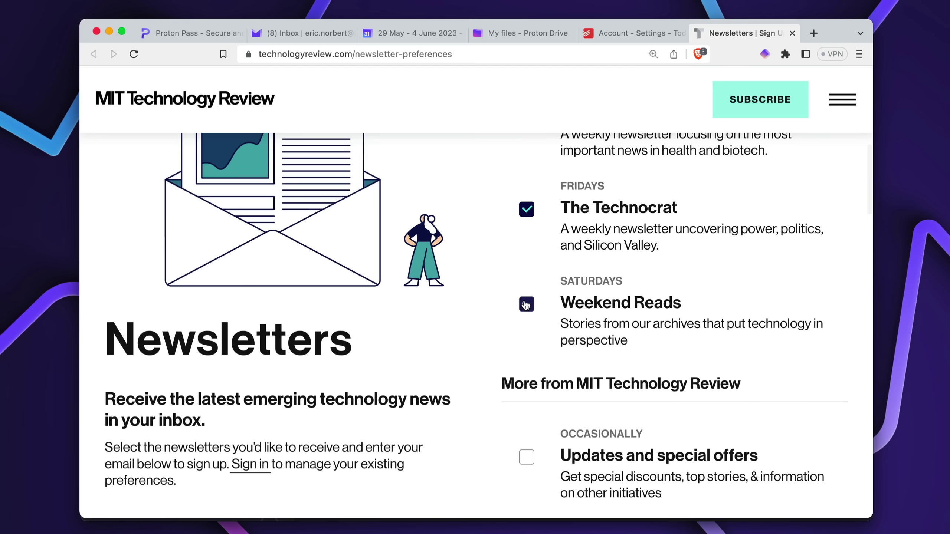
pyautogui.scroll(-5, 526, 304)
pyautogui.scroll(-3, 526, 304)
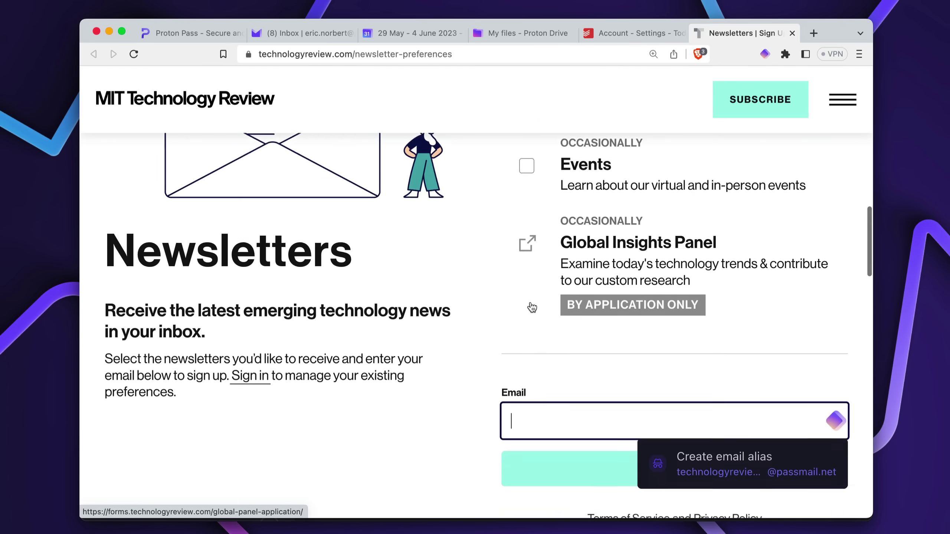
pyautogui.scroll(-3, 529, 306)
pyautogui.scroll(-1, 531, 308)
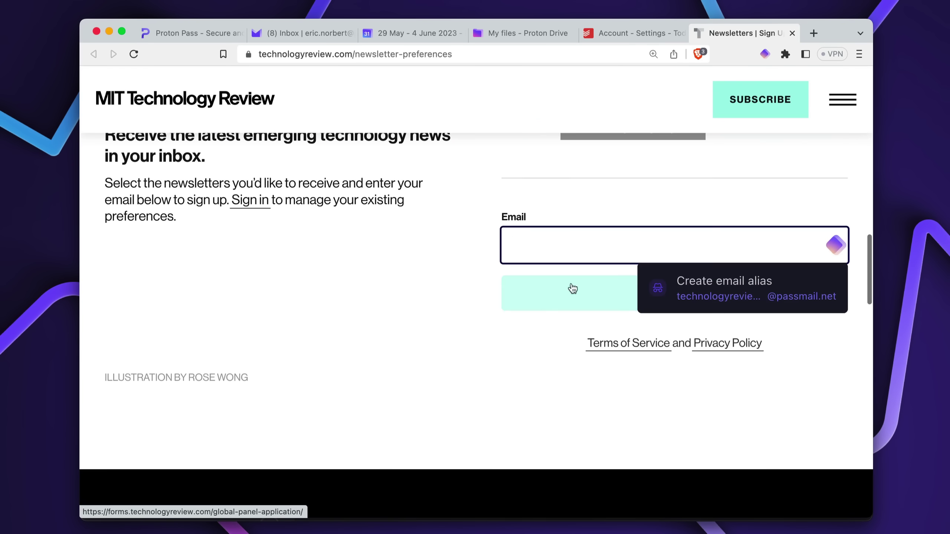
pyautogui.click(732, 283)
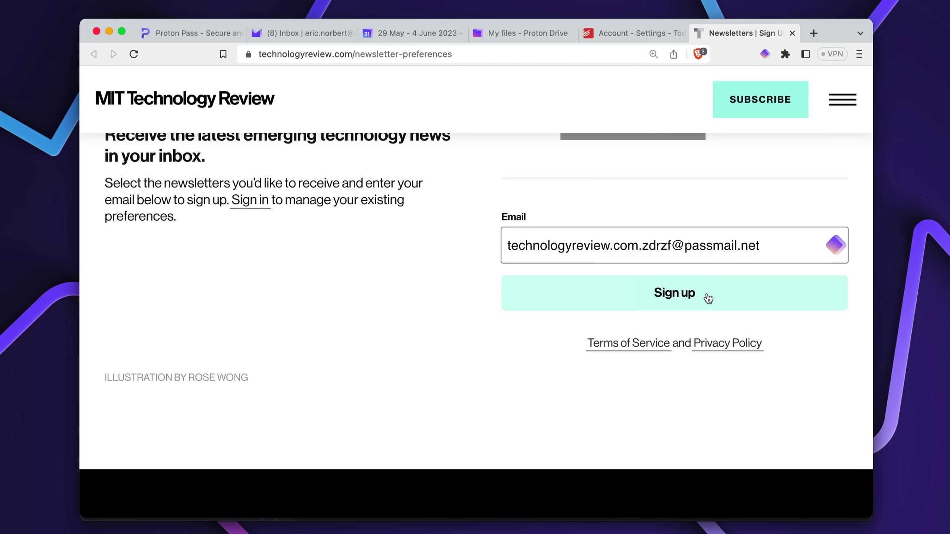
pyautogui.click(708, 298)
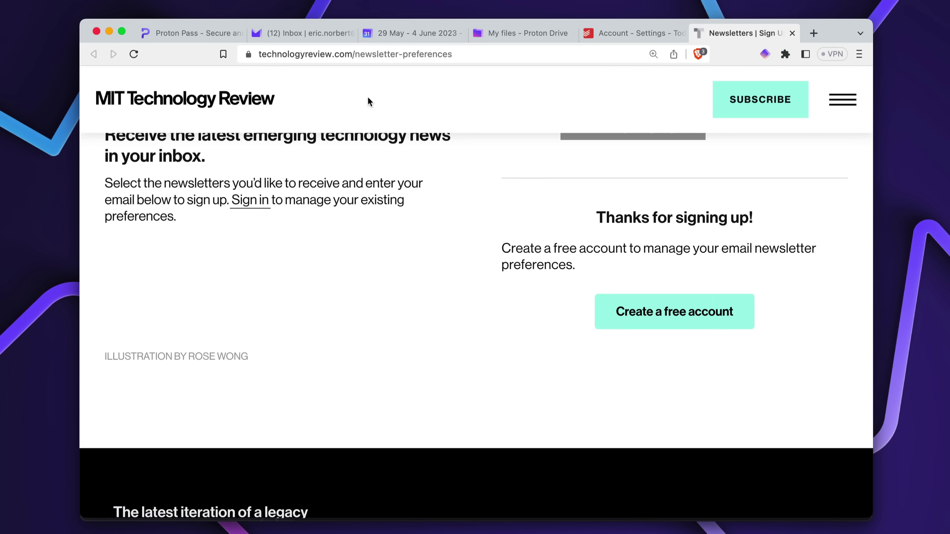
# Open the Welcome to The Download! email and bring up the technologyreview.com alias's actions in Proton Pass.
pyautogui.click(313, 34)
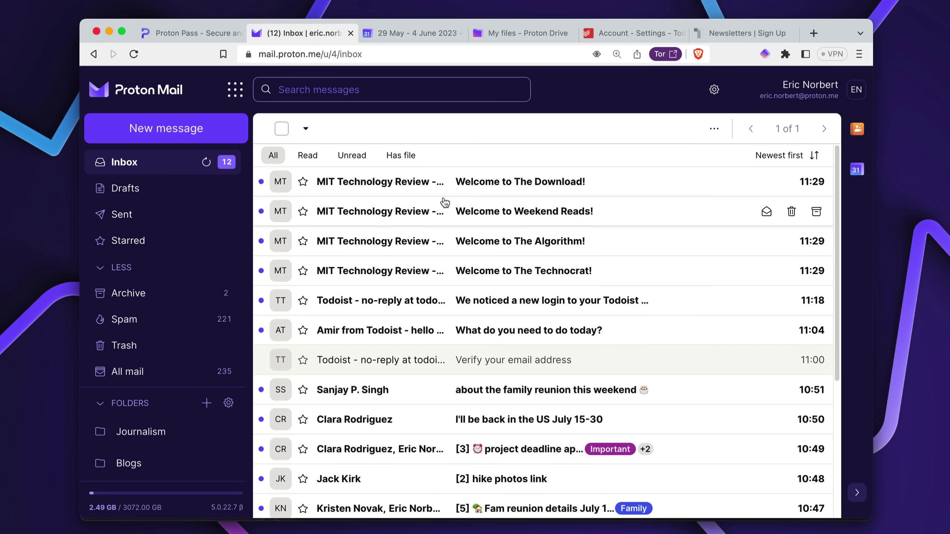
pyautogui.click(446, 182)
pyautogui.moveTo(528, 233); pyautogui.dragTo(312, 233)
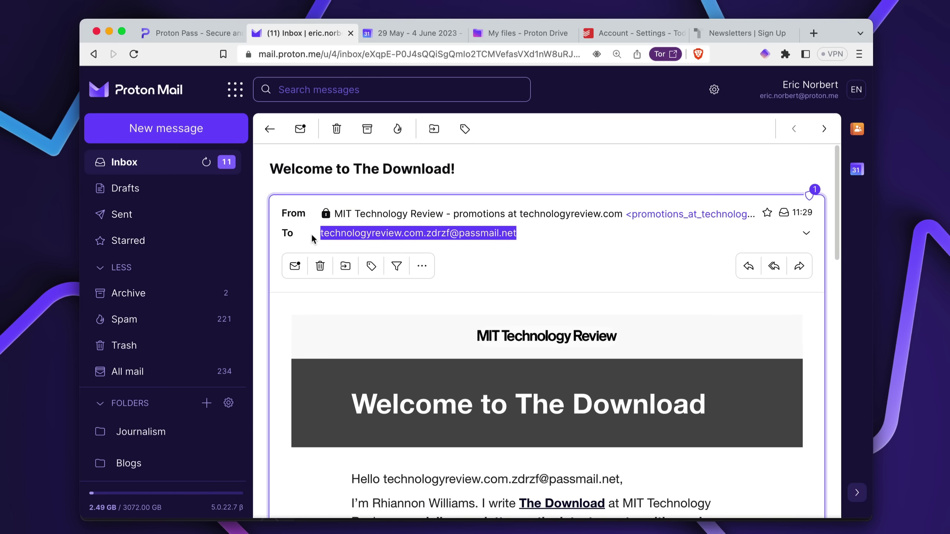
pyautogui.click(766, 54)
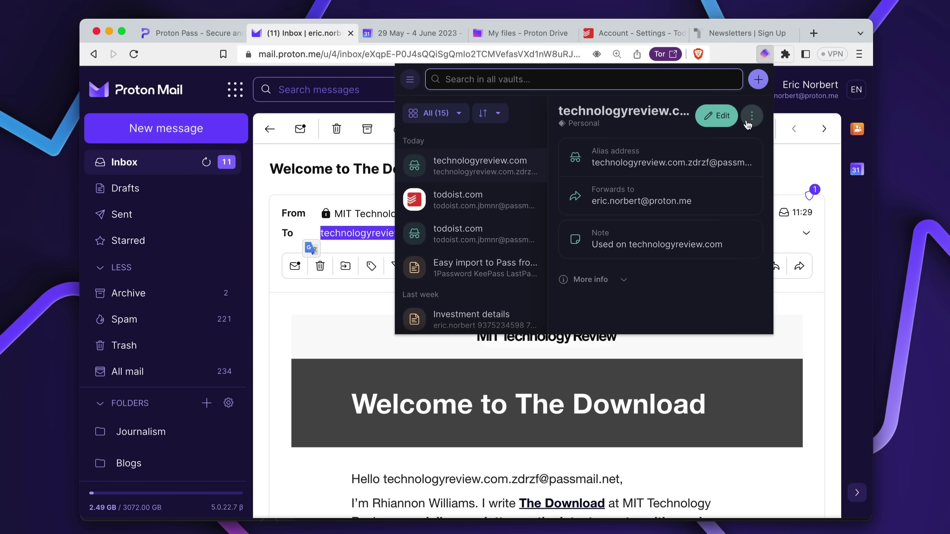
pyautogui.click(619, 281)
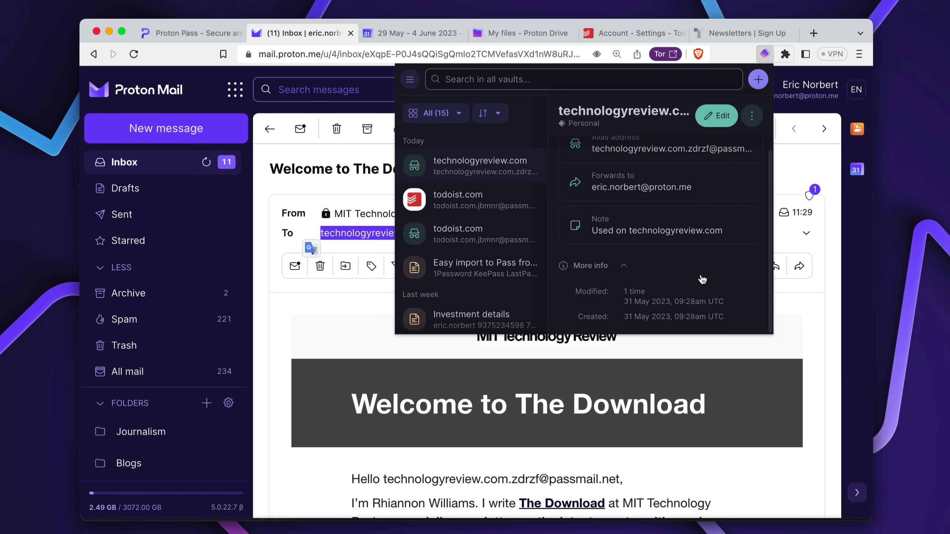
pyautogui.scroll(1, 709, 279)
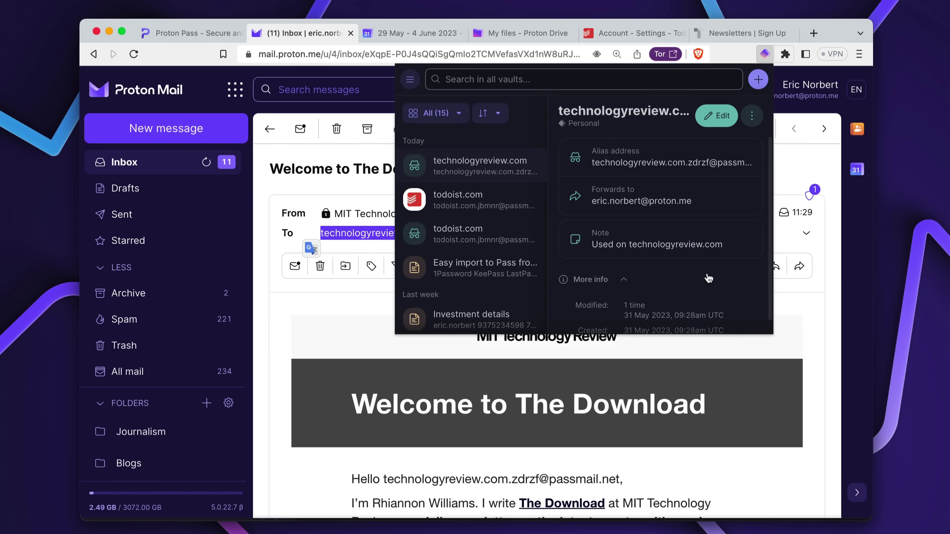
pyautogui.click(753, 118)
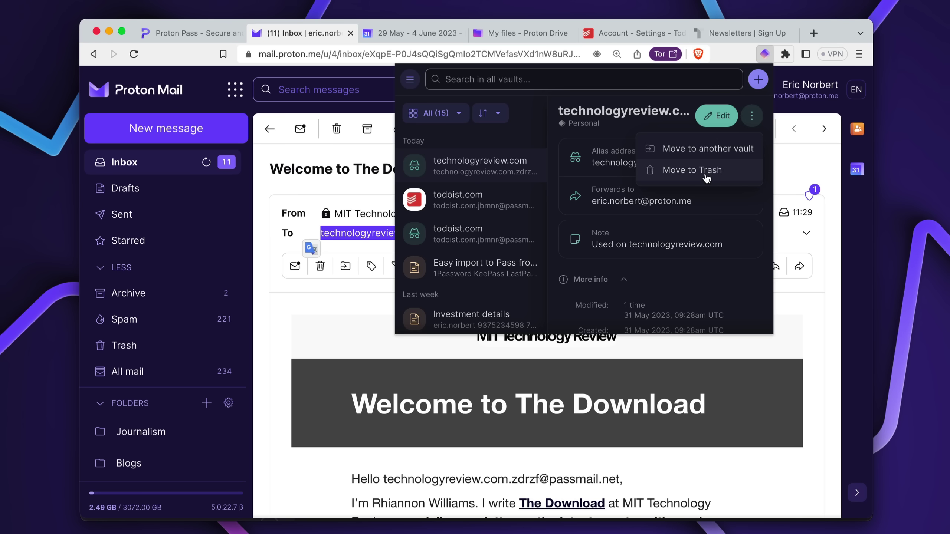
# Trash the technologyreview.com alias, then start creating the Family vault from the vaults list.
pyautogui.click(691, 170)
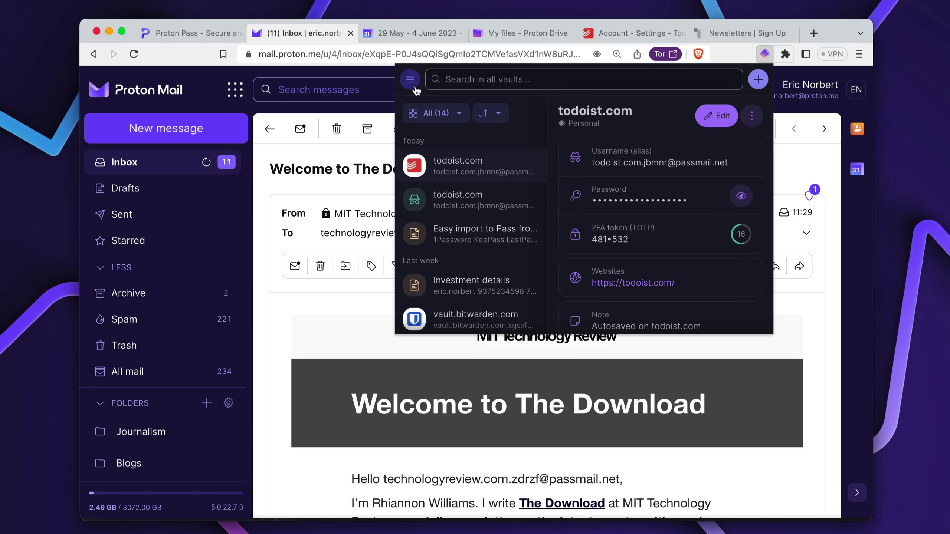
pyautogui.click(410, 80)
pyautogui.click(481, 118)
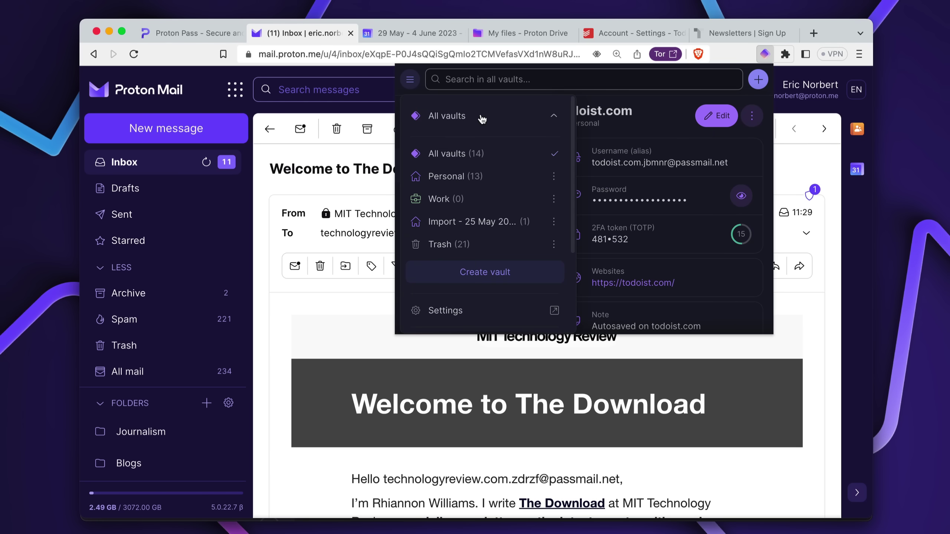
pyautogui.click(485, 272)
pyautogui.write('Family')
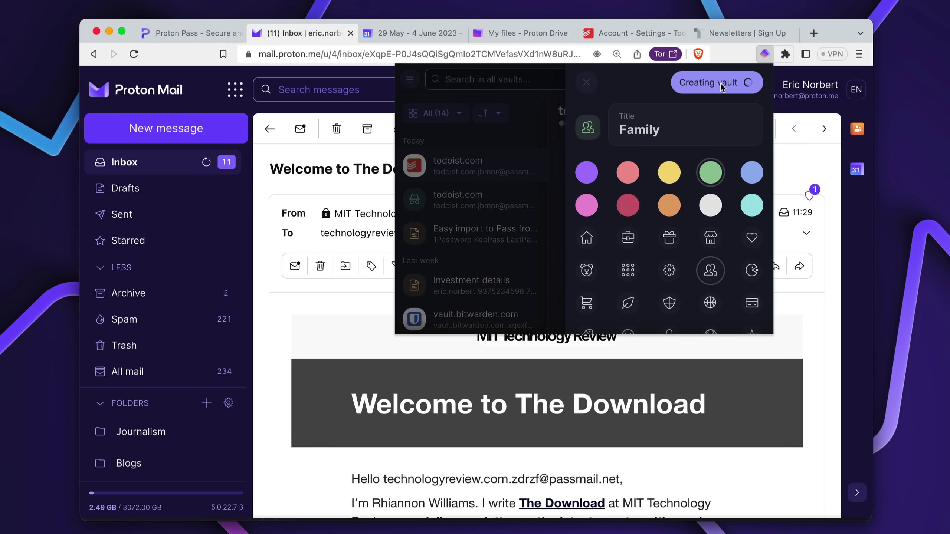
# Import the 11 Bitwarden JSON export items into a new vault through Settings > Import.
pyautogui.click(414, 82)
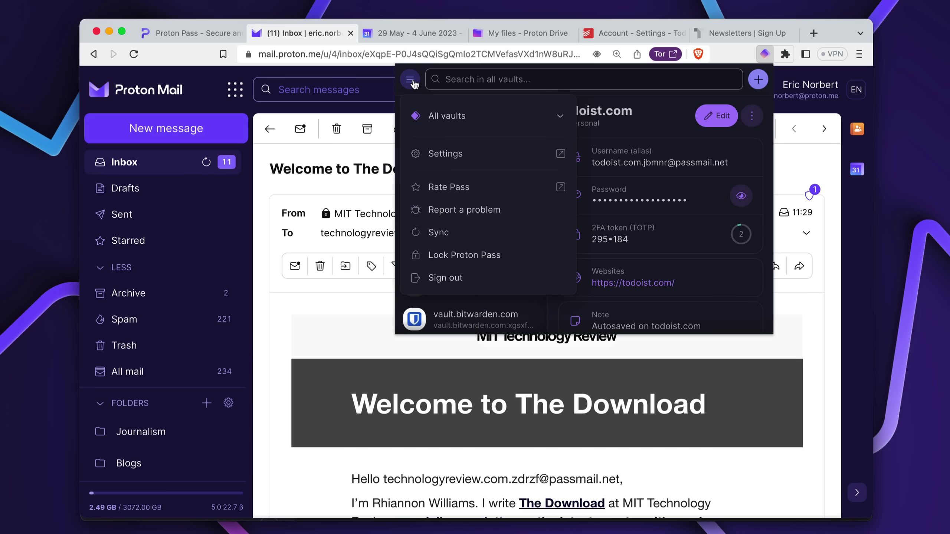
pyautogui.click(446, 153)
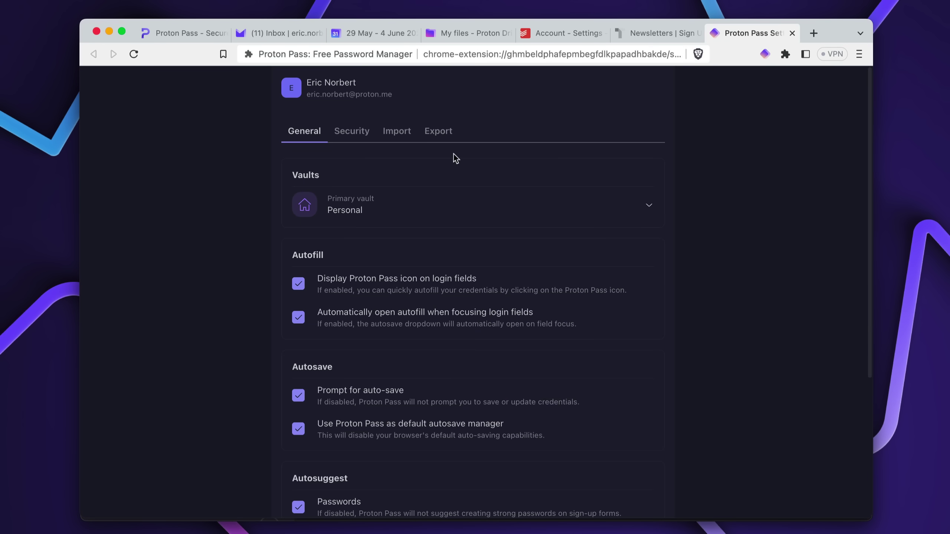
pyautogui.click(397, 132)
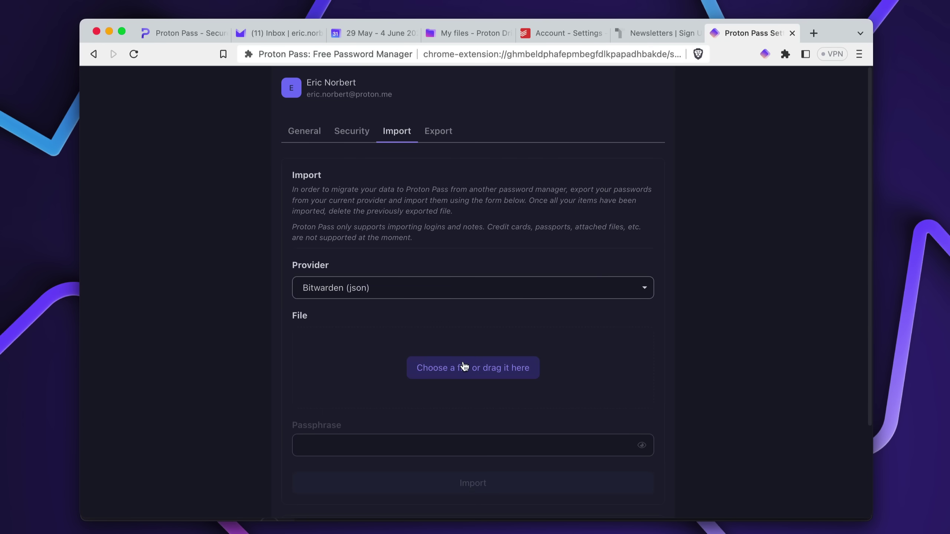
pyautogui.click(465, 367)
pyautogui.click(414, 197)
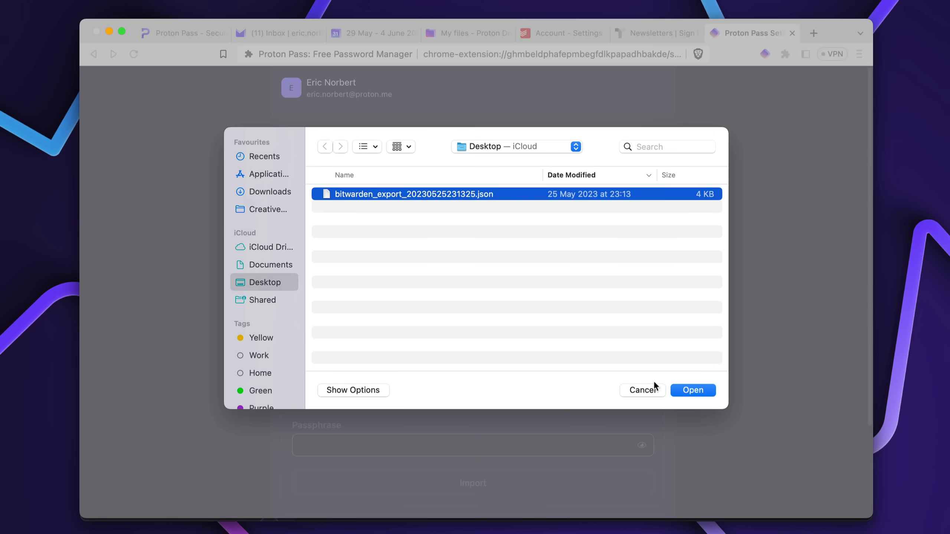
pyautogui.click(680, 393)
pyautogui.click(605, 482)
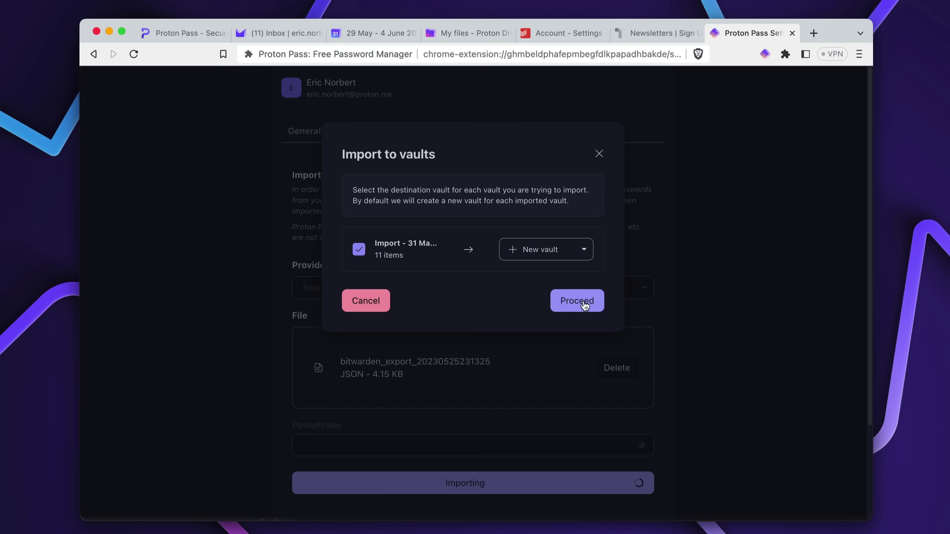
pyautogui.click(585, 302)
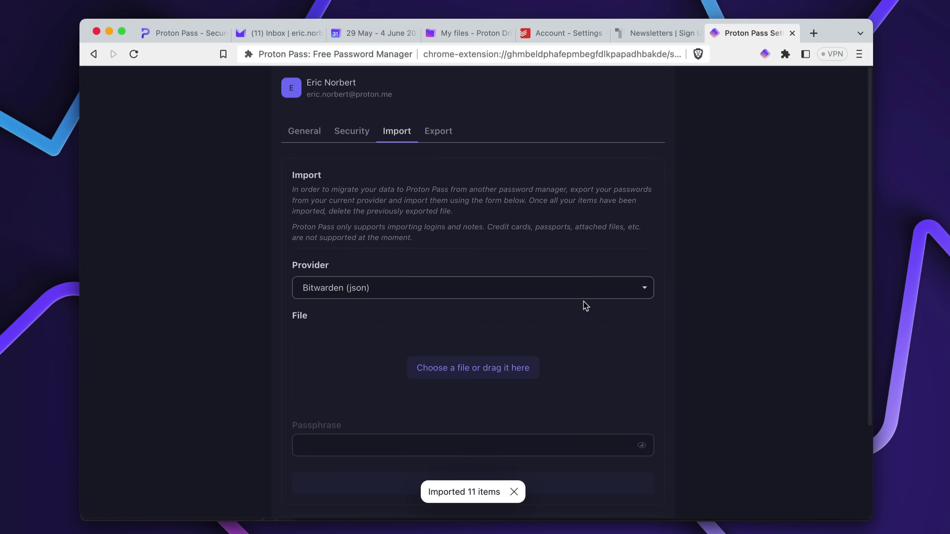
pyautogui.click(765, 53)
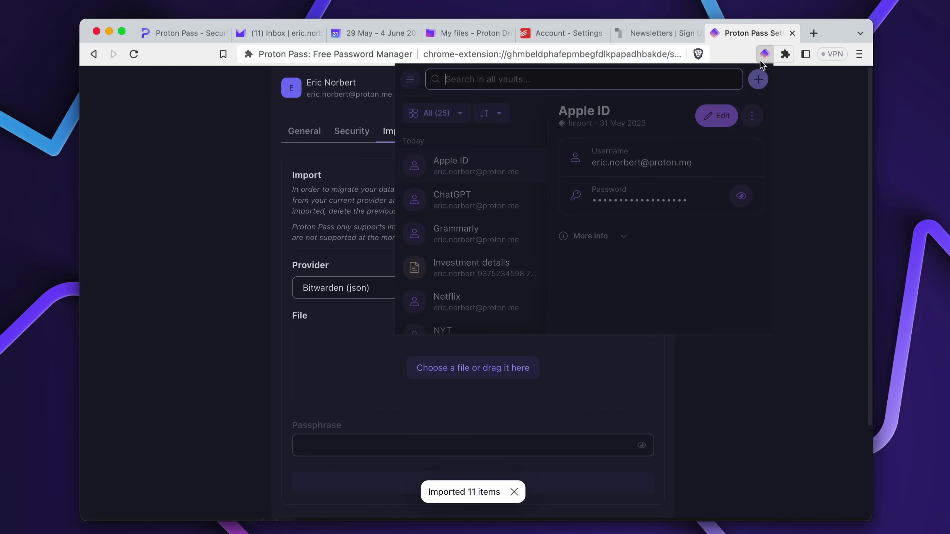
pyautogui.scroll(-2, 488, 277)
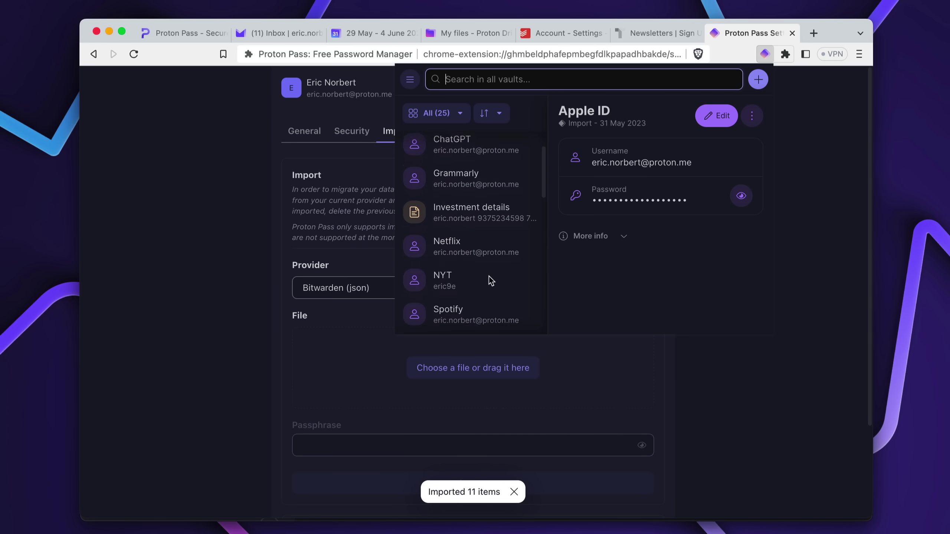
pyautogui.scroll(-2, 489, 276)
pyautogui.scroll(-2, 488, 277)
pyautogui.scroll(-1, 489, 276)
pyautogui.scroll(-2, 488, 277)
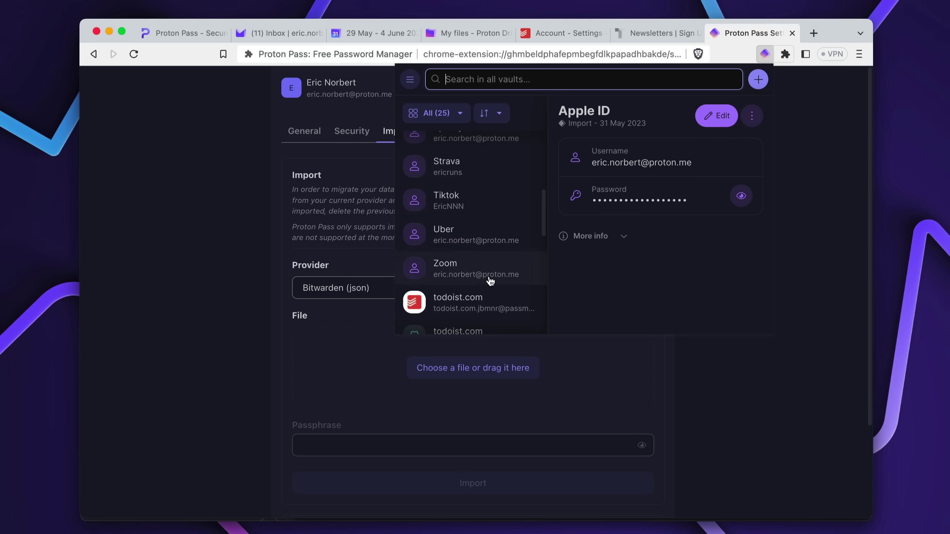
pyautogui.scroll(-2, 489, 277)
pyautogui.scroll(-1, 489, 277)
pyautogui.click(485, 265)
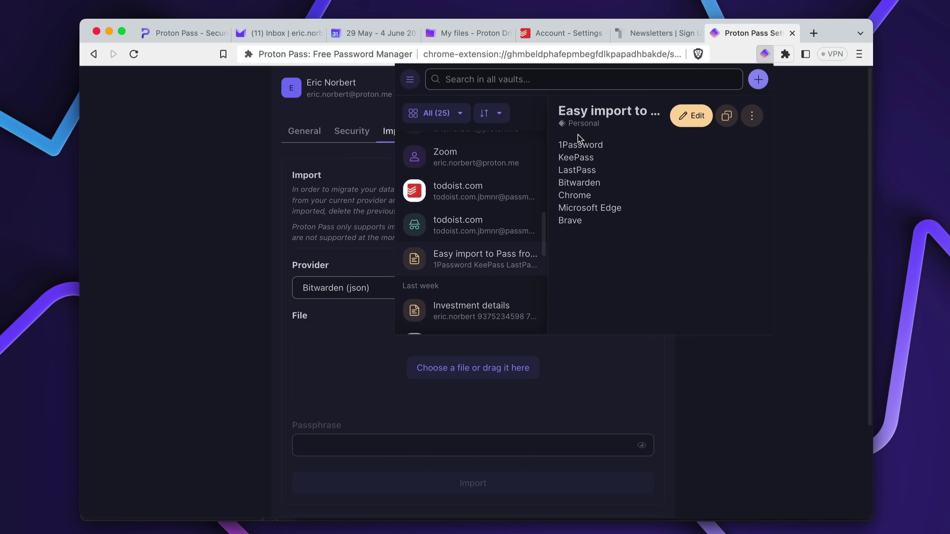
pyautogui.scroll(-1, 590, 294)
pyautogui.scroll(2, 499, 187)
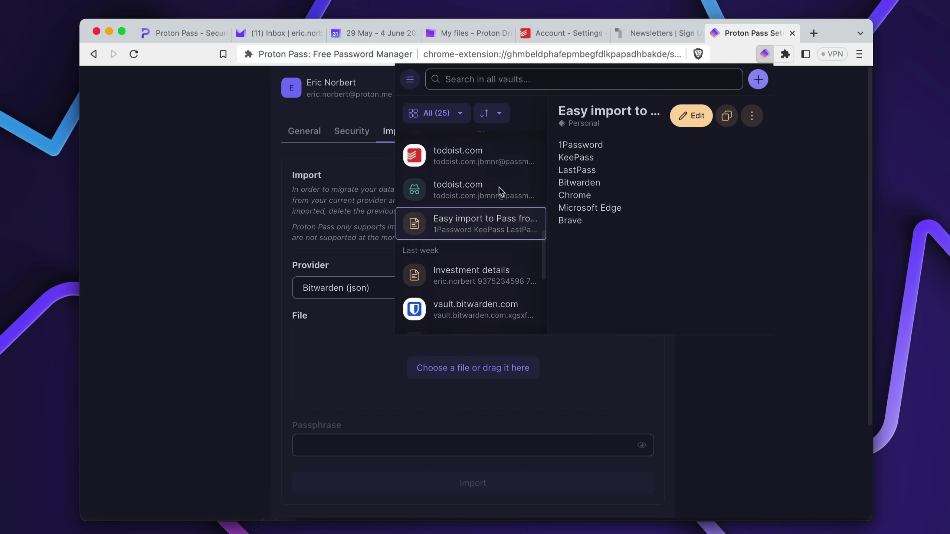
pyautogui.scroll(3, 499, 187)
pyautogui.scroll(2, 499, 187)
pyautogui.scroll(2, 500, 188)
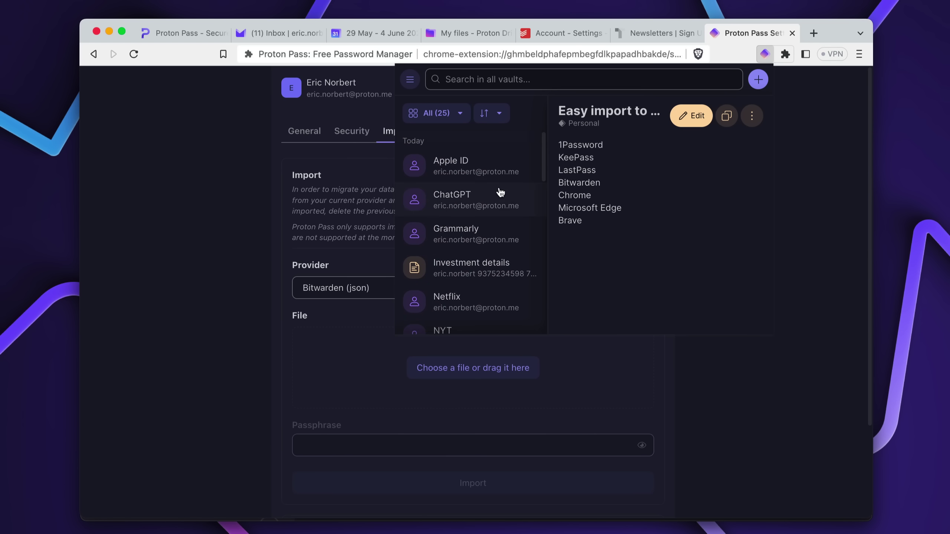
pyautogui.click(452, 120)
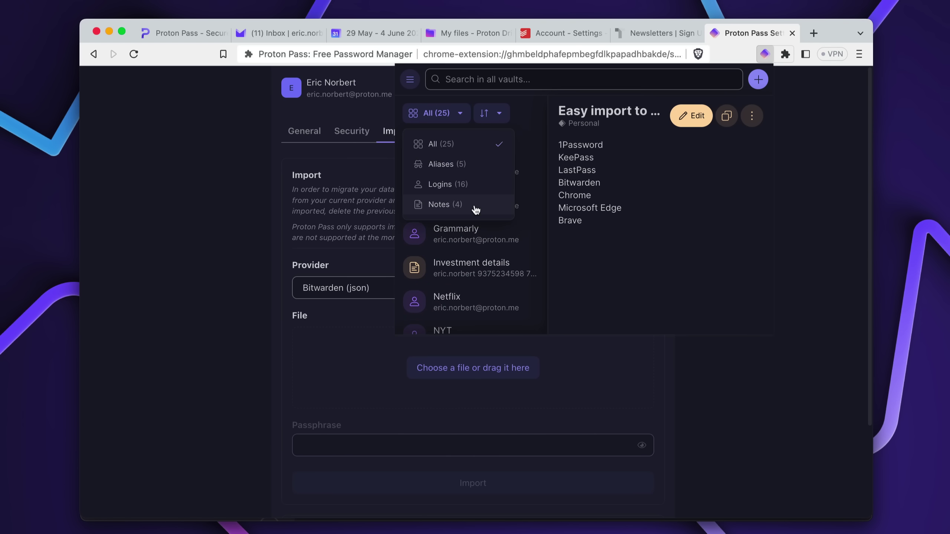
pyautogui.scroll(-3, 490, 272)
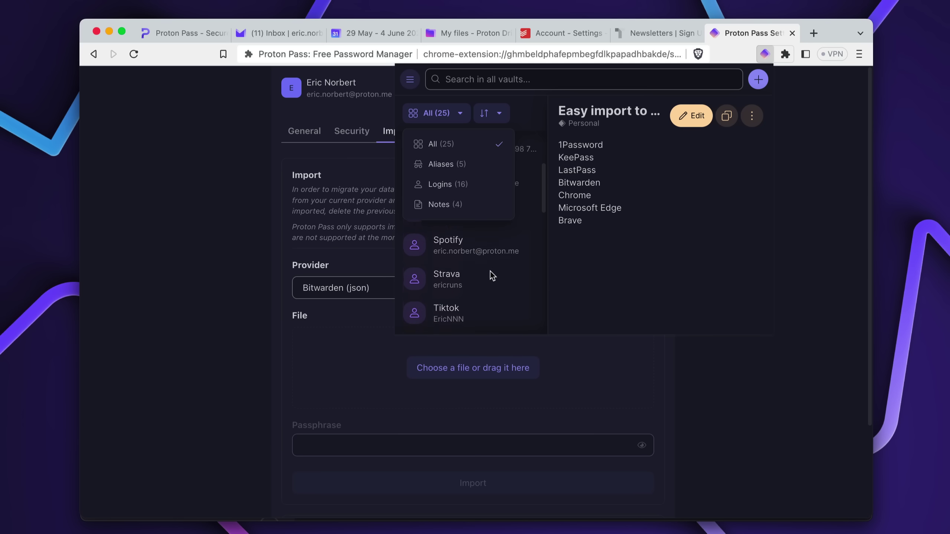
pyautogui.scroll(-2, 490, 272)
pyautogui.scroll(-3, 490, 272)
pyautogui.scroll(-2, 490, 272)
pyautogui.scroll(-2, 491, 272)
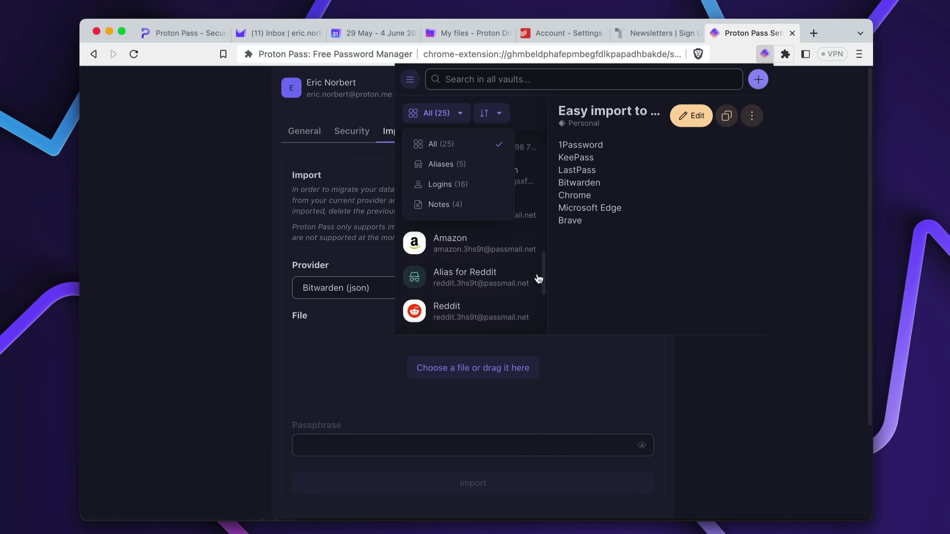
pyautogui.click(569, 287)
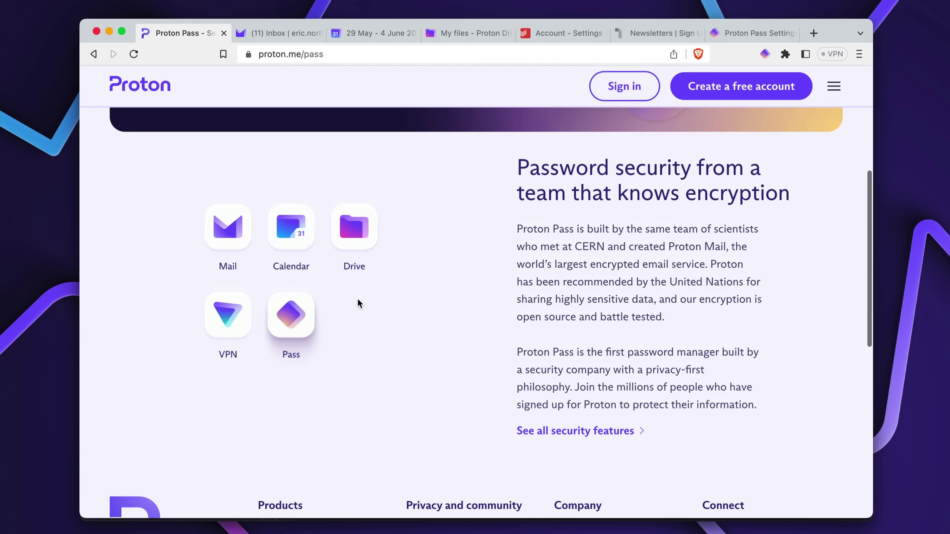
pyautogui.scroll(2, 358, 299)
pyautogui.click(285, 34)
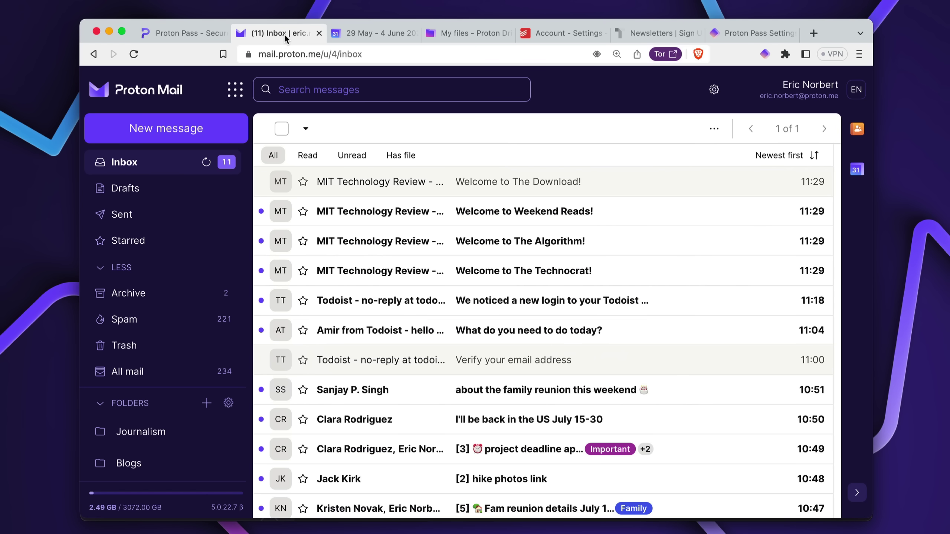
pyautogui.click(370, 33)
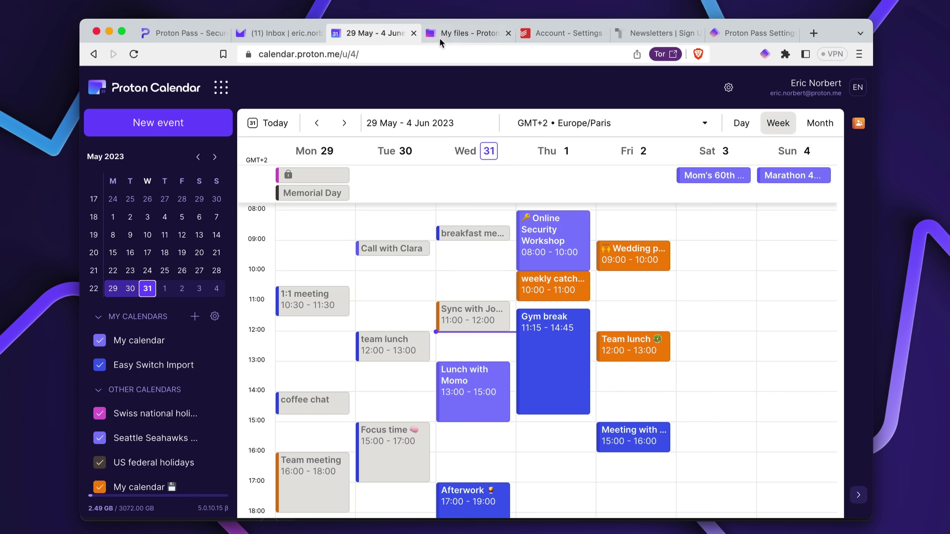
pyautogui.click(440, 38)
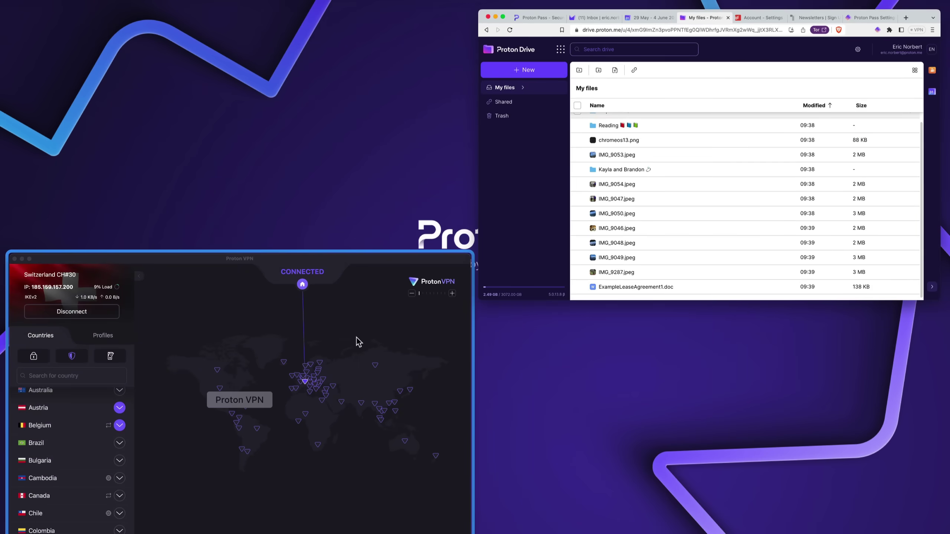
pyautogui.click(356, 341)
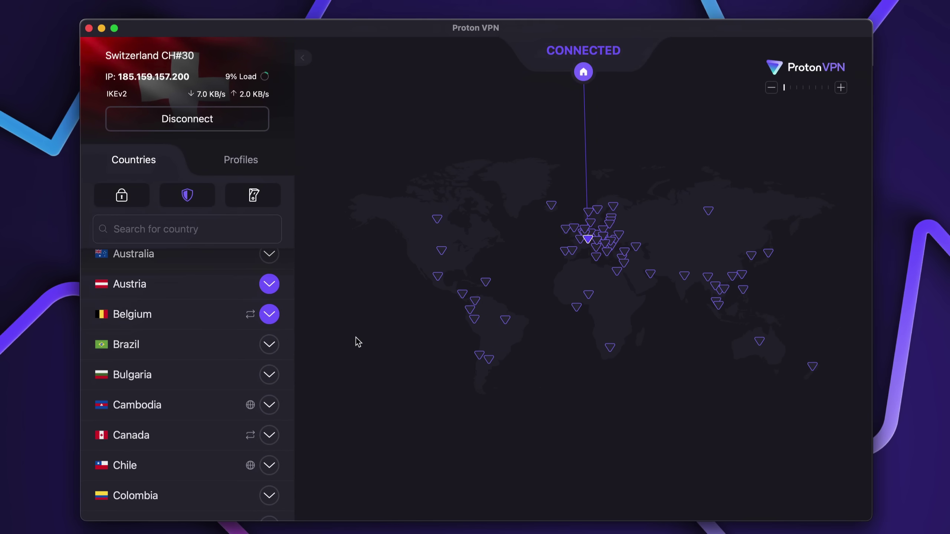